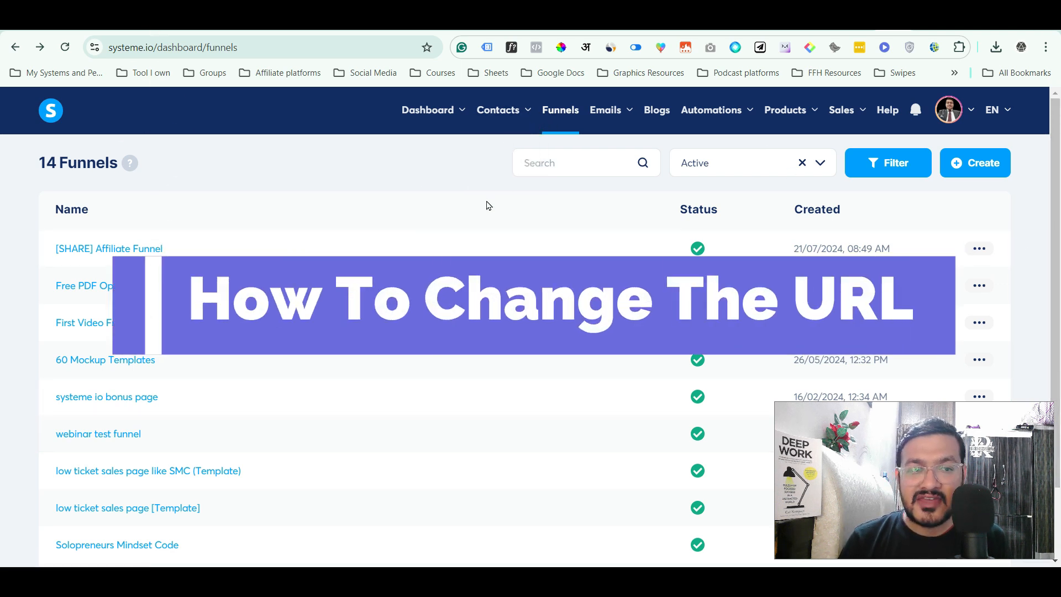
# - Open the webinar test funnel and replace the Webinar registration step's URL path with testwebinar
pyautogui.scroll(-3, 488, 205)
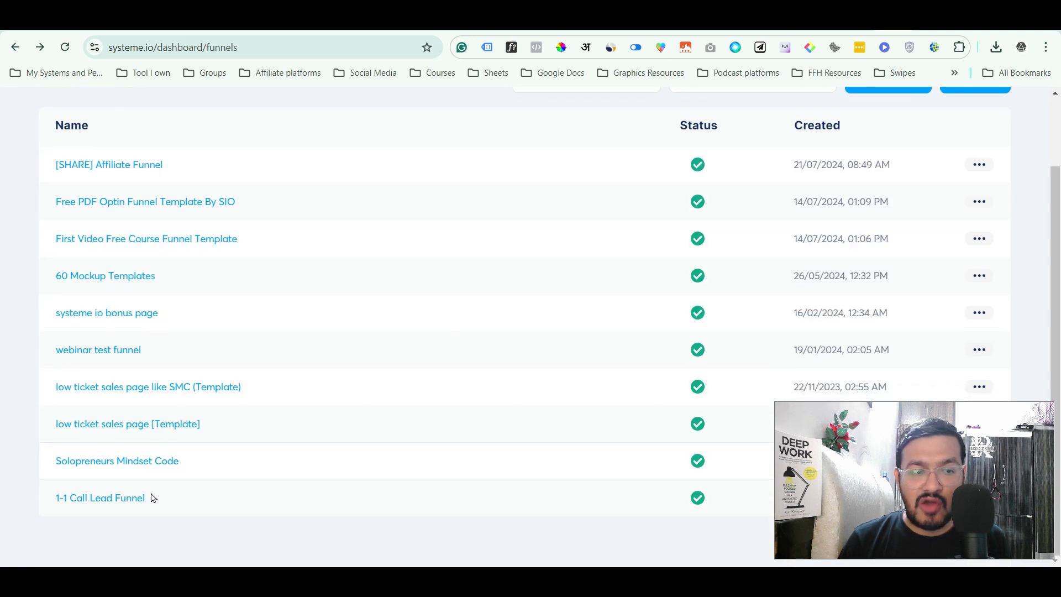
pyautogui.click(103, 353)
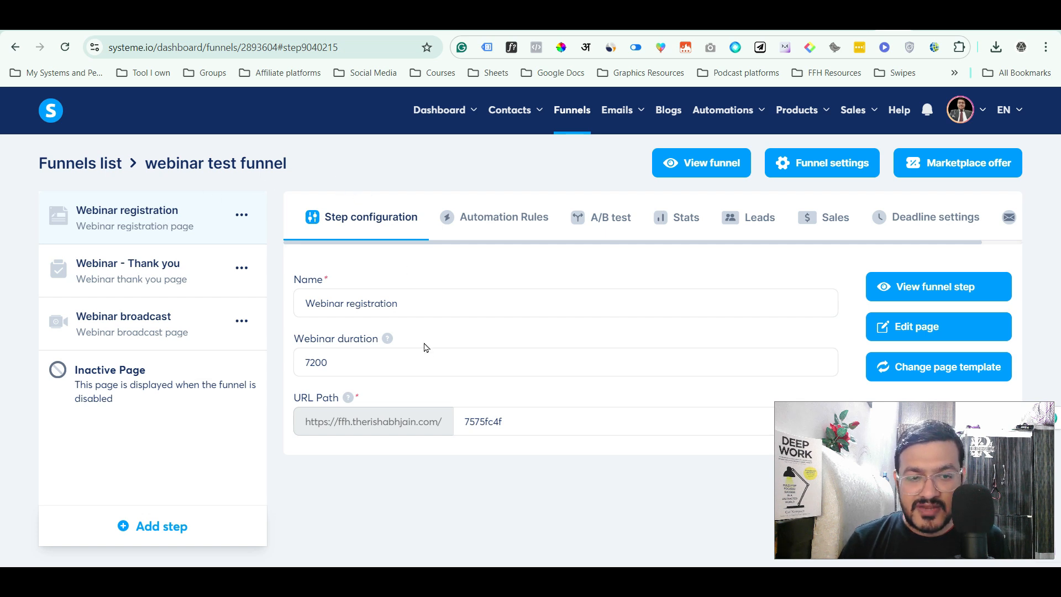
pyautogui.click(539, 415)
pyautogui.click(539, 415)
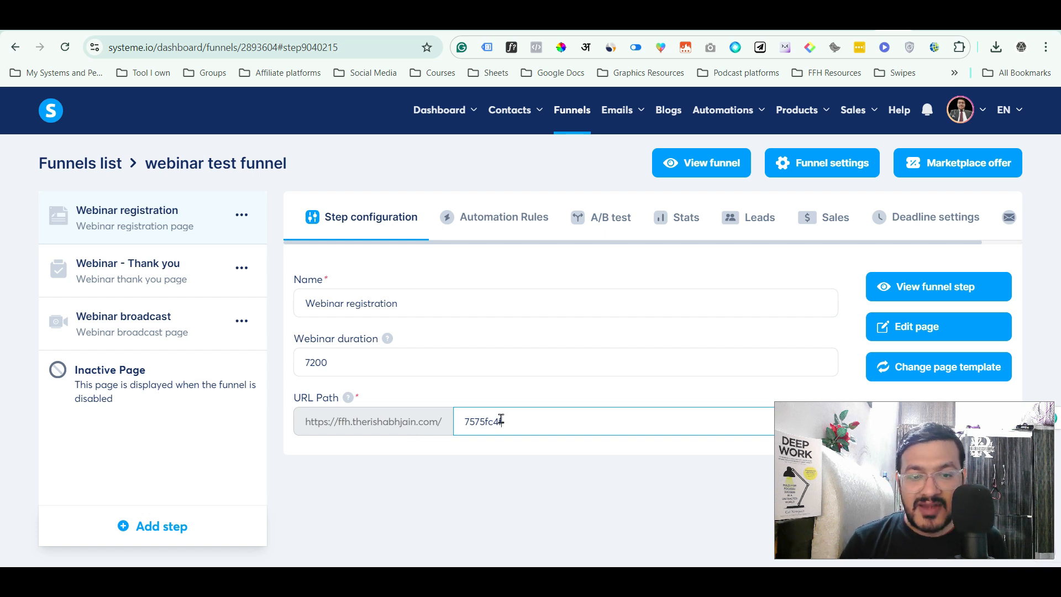
pyautogui.click(533, 421)
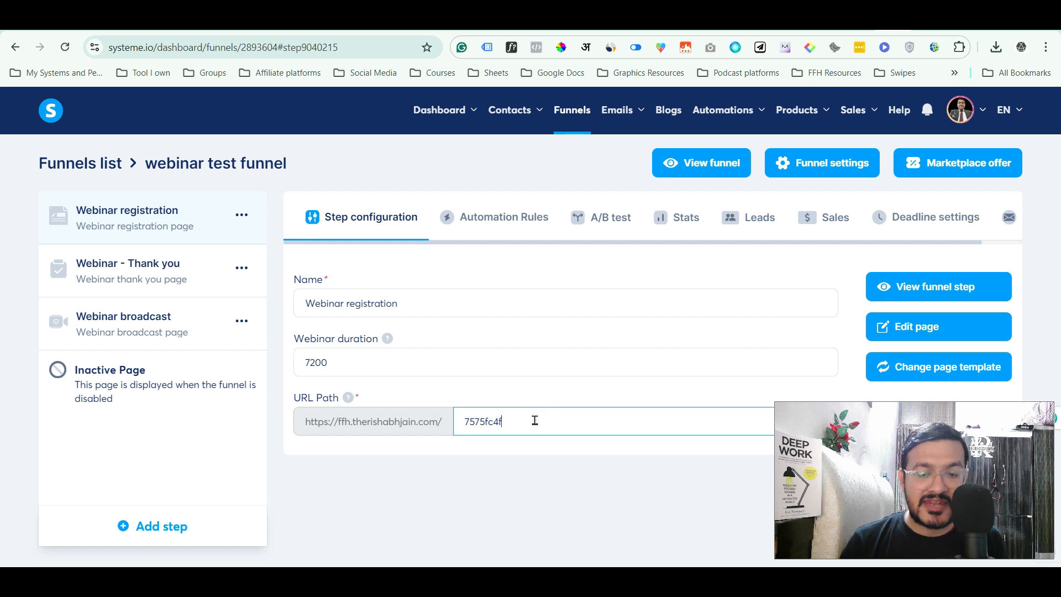
pyautogui.press('BackSpace')
pyautogui.press('BackSpace')
pyautogui.press('BackSpace')
pyautogui.press('BackSpace')
pyautogui.press('BackSpace')
pyautogui.press('BackSpace')
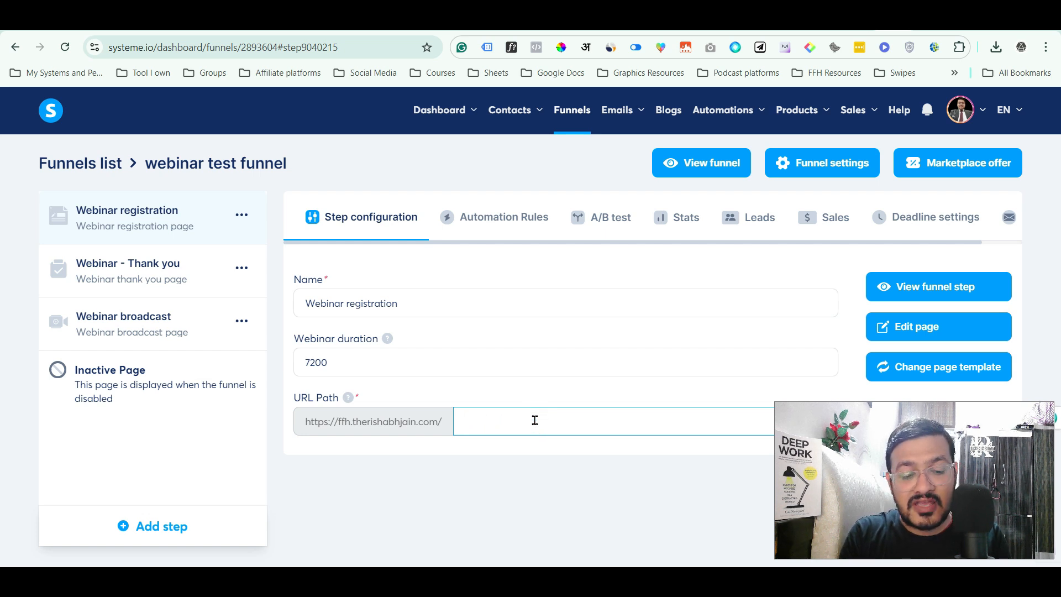
pyautogui.write('testwebinar')
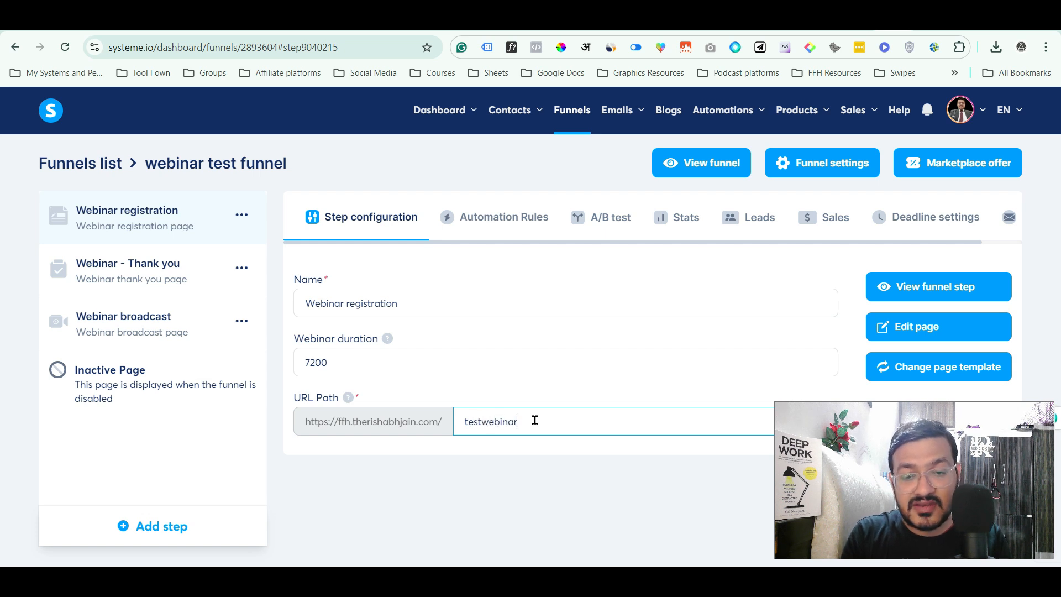
# - Change the Webinar registration step's URL path to the hyphenated form test-webinar
pyautogui.press('BackSpace')
pyautogui.press('BackSpace')
pyautogui.press('BackSpace')
pyautogui.press('BackSpace')
pyautogui.press('BackSpace')
pyautogui.press('BackSpace')
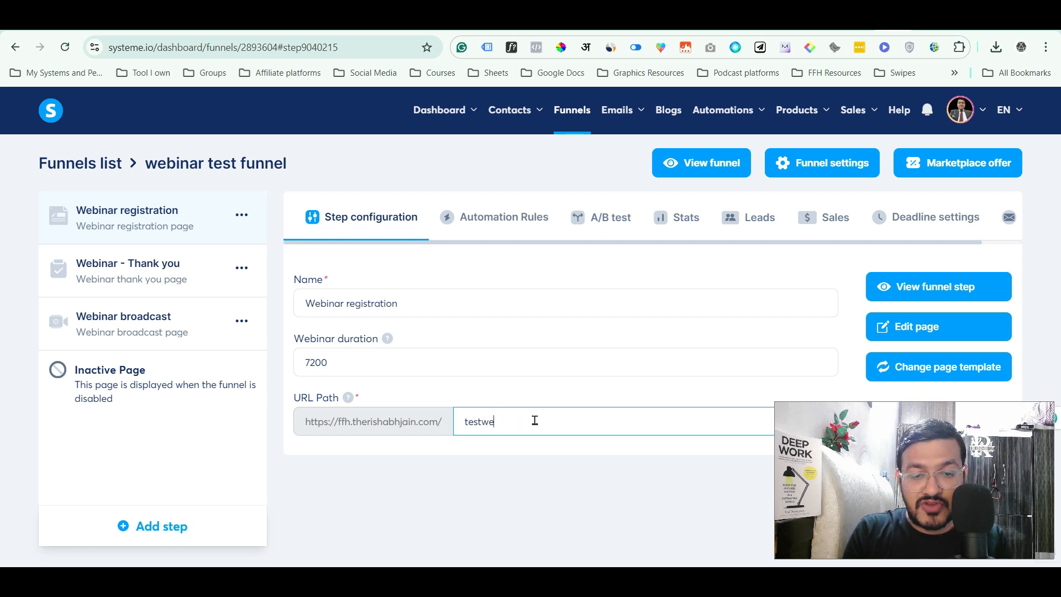
pyautogui.write('-webinar')
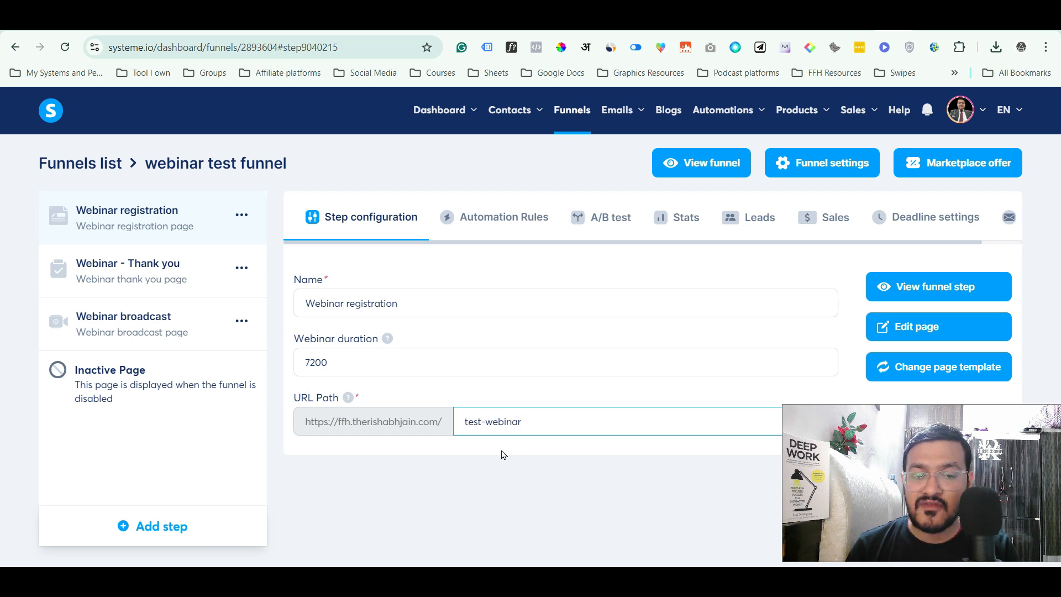
pyautogui.click(491, 494)
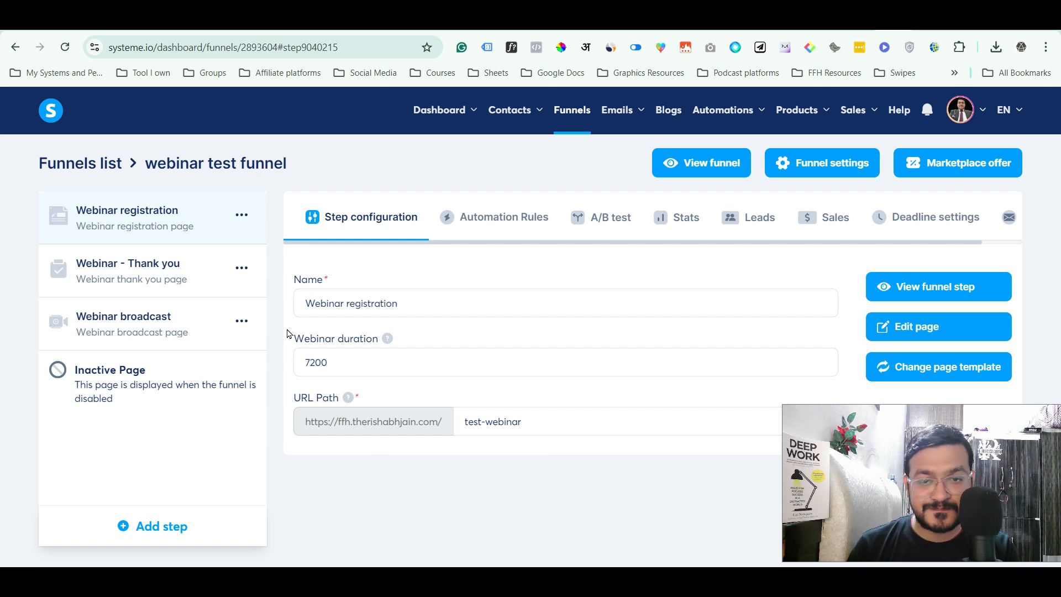
# - Set the URL path of the Webinar - Thank you step to tk
pyautogui.click(156, 271)
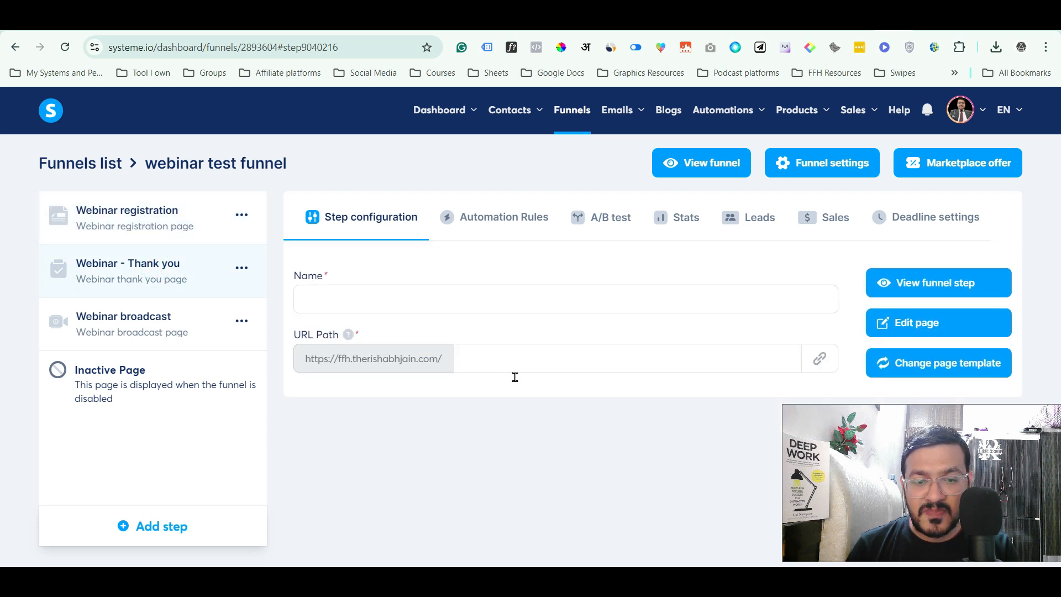
pyautogui.click(540, 354)
pyautogui.press('BackSpace')
pyautogui.press('BackSpace')
pyautogui.press('BackSpace')
pyautogui.press('BackSpace')
pyautogui.press('BackSpace')
pyautogui.write('thank')
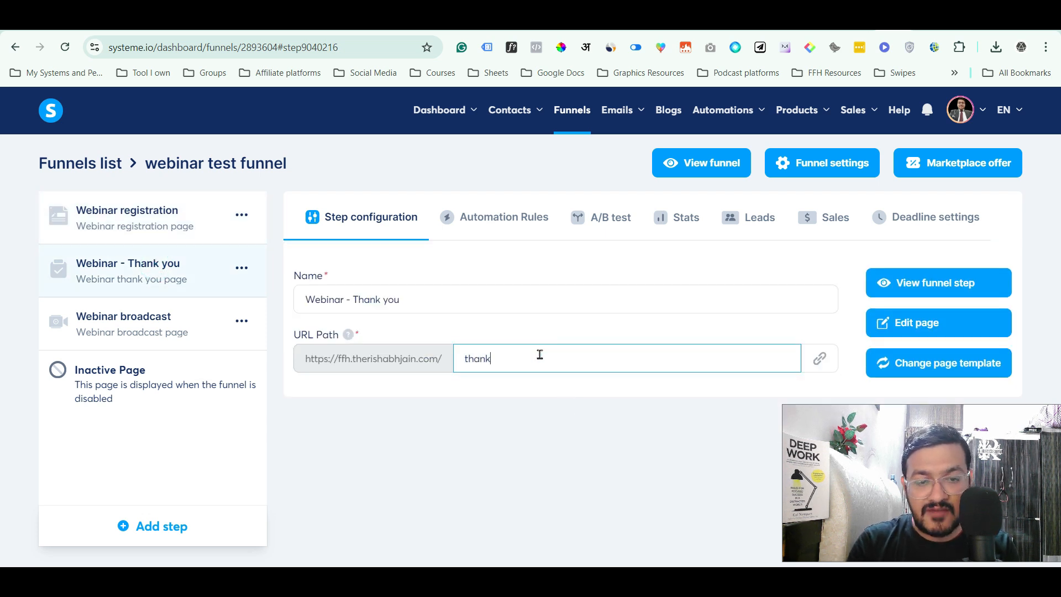
pyautogui.write('you')
pyautogui.press('BackSpace')
pyautogui.press('BackSpace')
pyautogui.press('BackSpace')
pyautogui.press('BackSpace')
pyautogui.press('BackSpace')
pyautogui.press('BackSpace')
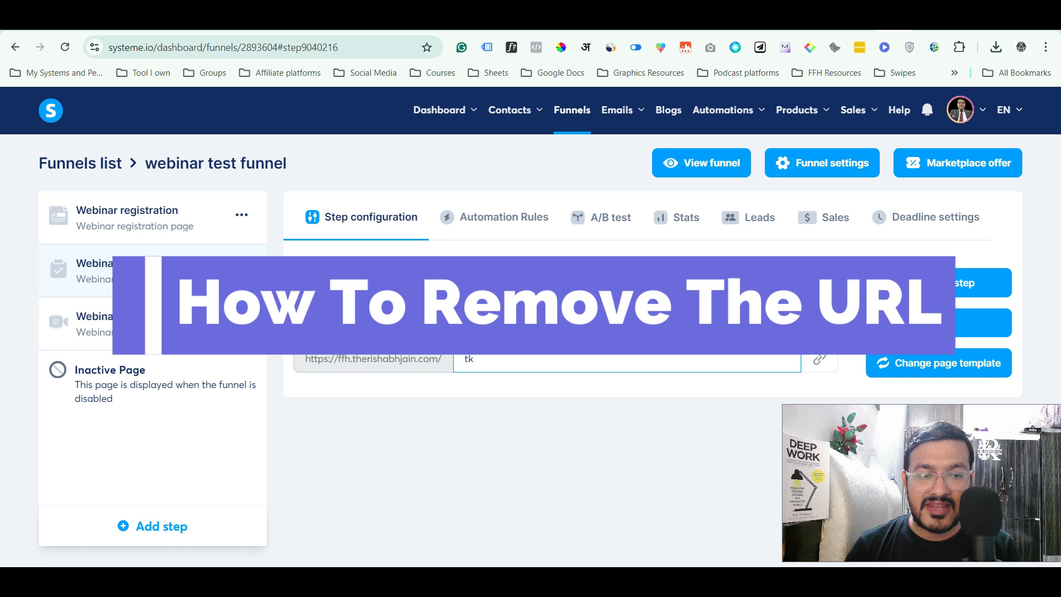
pyautogui.click(242, 268)
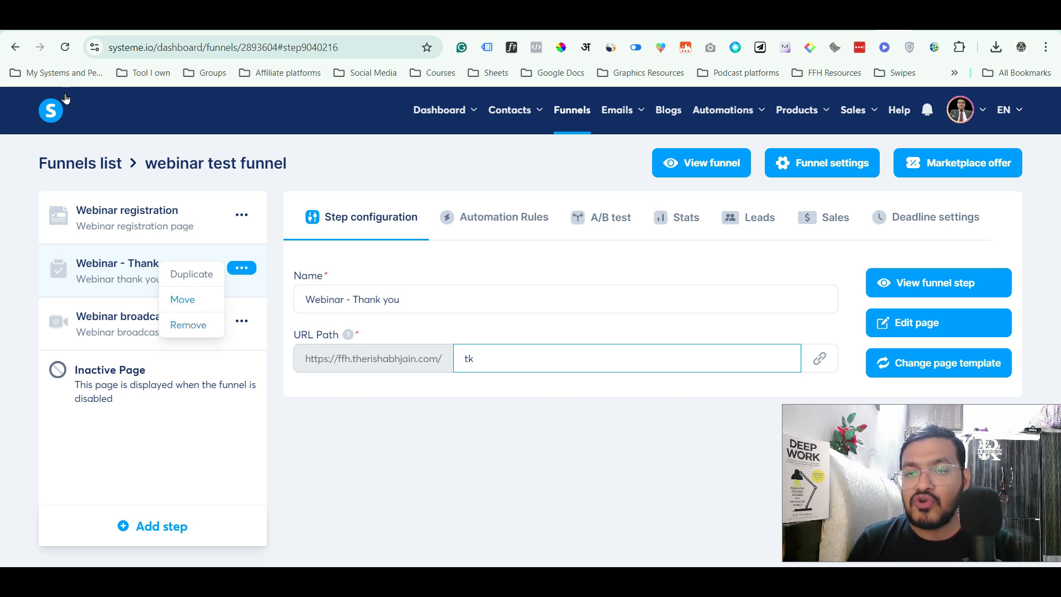
pyautogui.click(59, 155)
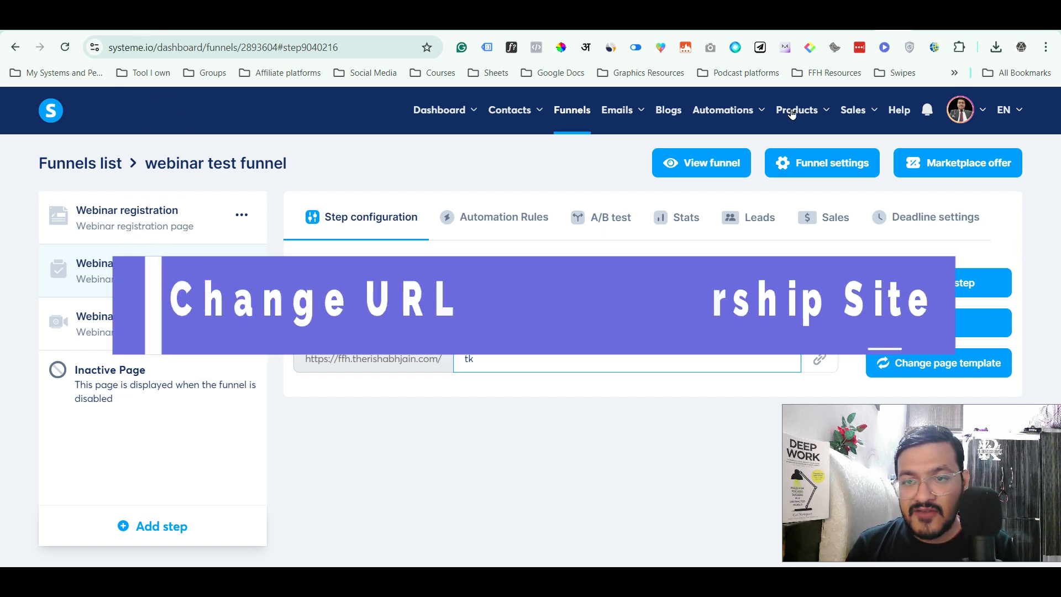
# - Go to the courses list and open the settings of the Solopreneur's Mindset Code course
pyautogui.moveTo(797, 109)
pyautogui.click(796, 211)
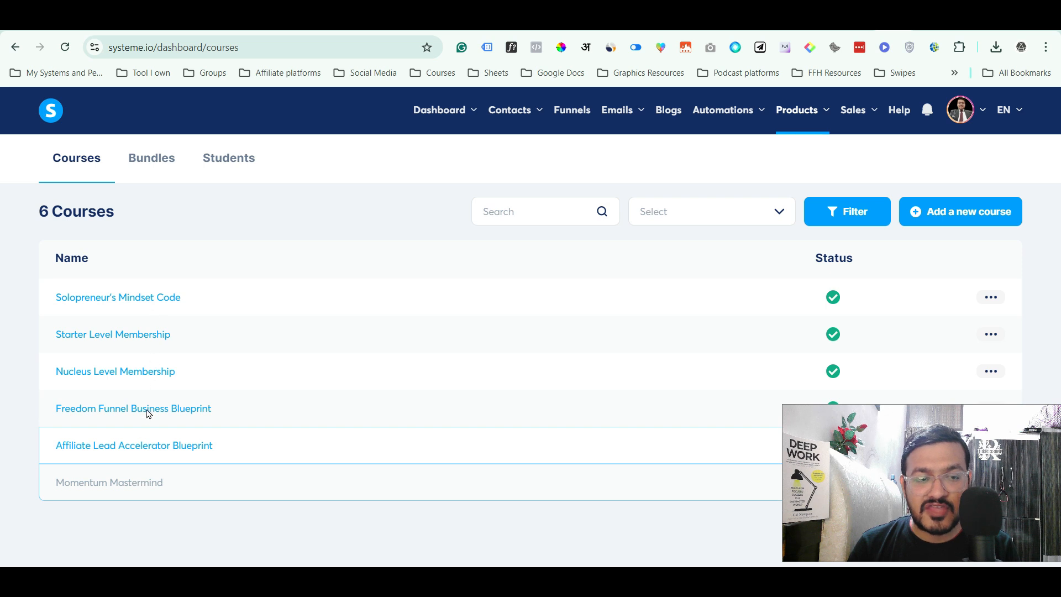
pyautogui.click(131, 304)
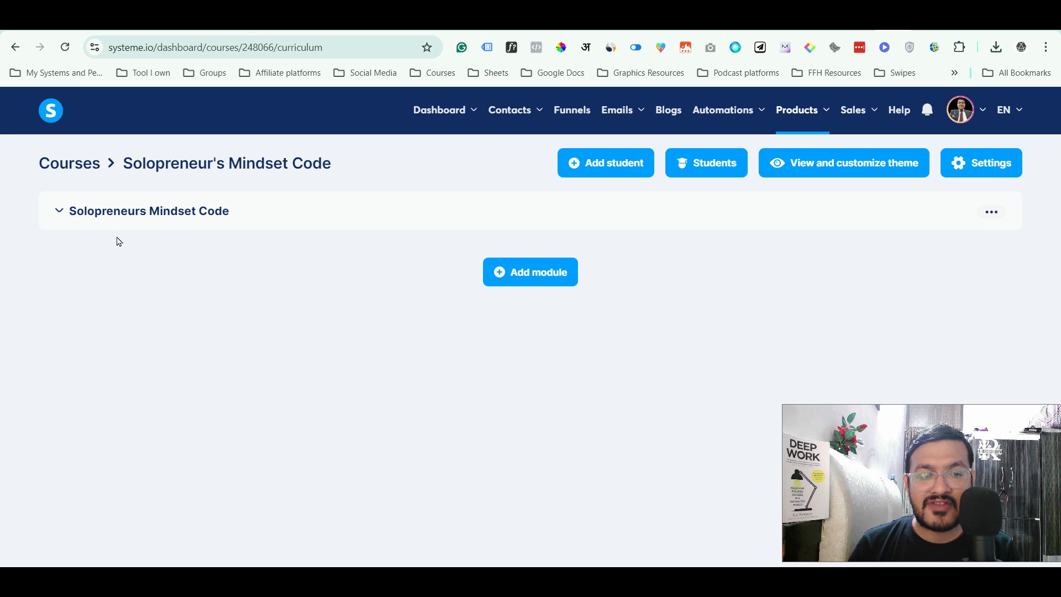
pyautogui.click(988, 162)
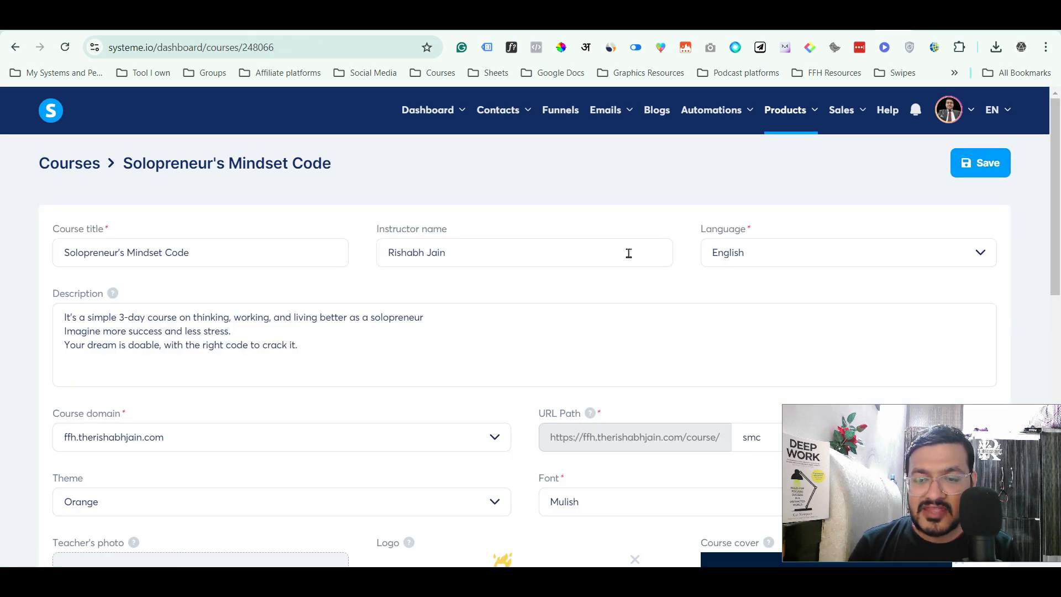
# - Clear the course's URL path, enter smc as the path and save the course settings
pyautogui.scroll(-5, 630, 252)
pyautogui.scroll(1, 632, 253)
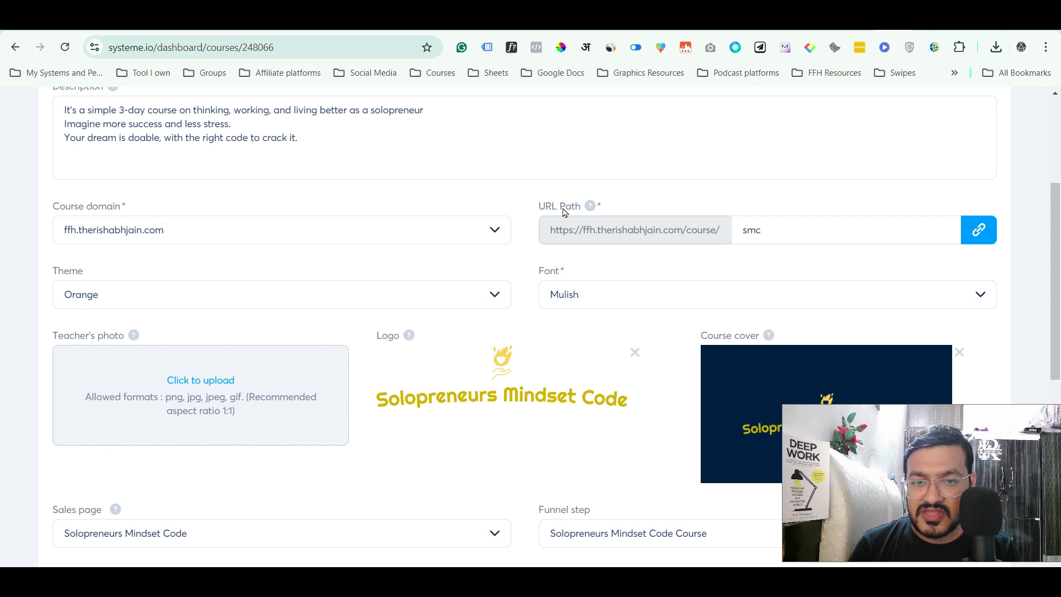
pyautogui.click(776, 229)
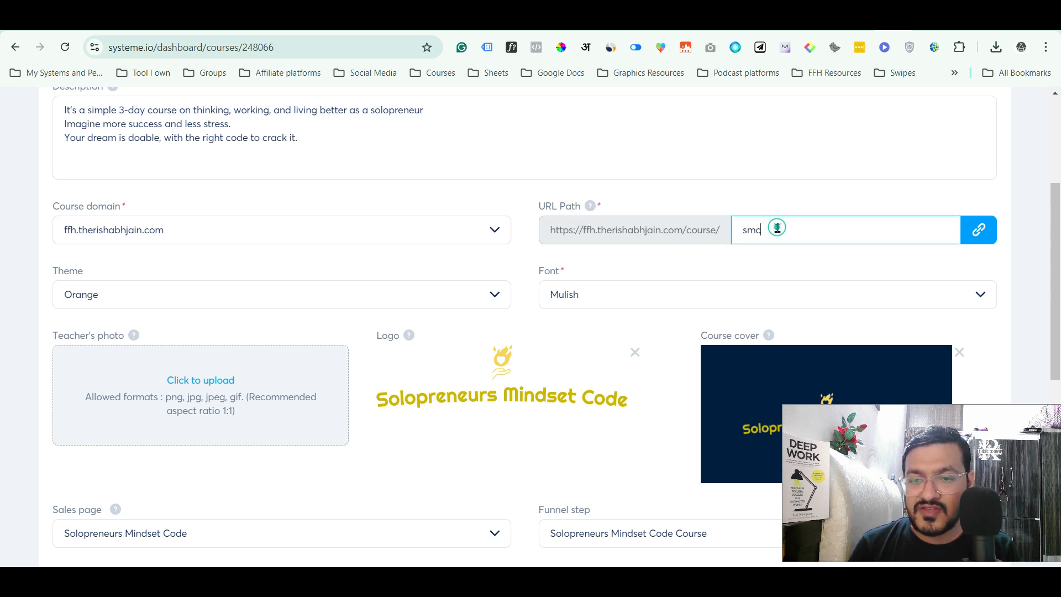
pyautogui.press('BackSpace')
pyautogui.press('BackSpace')
pyautogui.press('BackSpace')
pyautogui.write('smc')
pyautogui.click(784, 259)
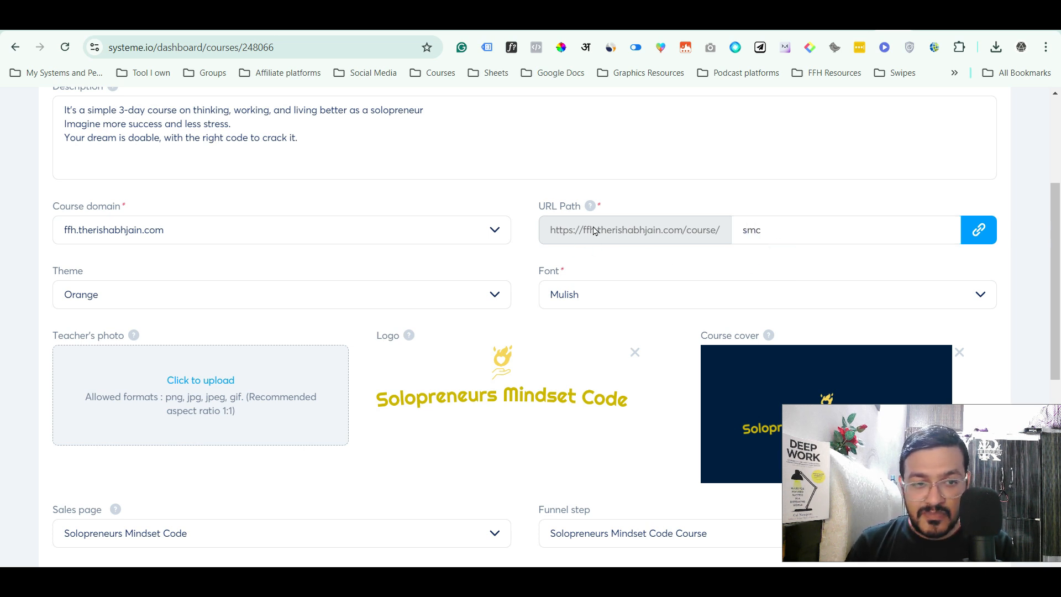
pyautogui.scroll(4, 933, 218)
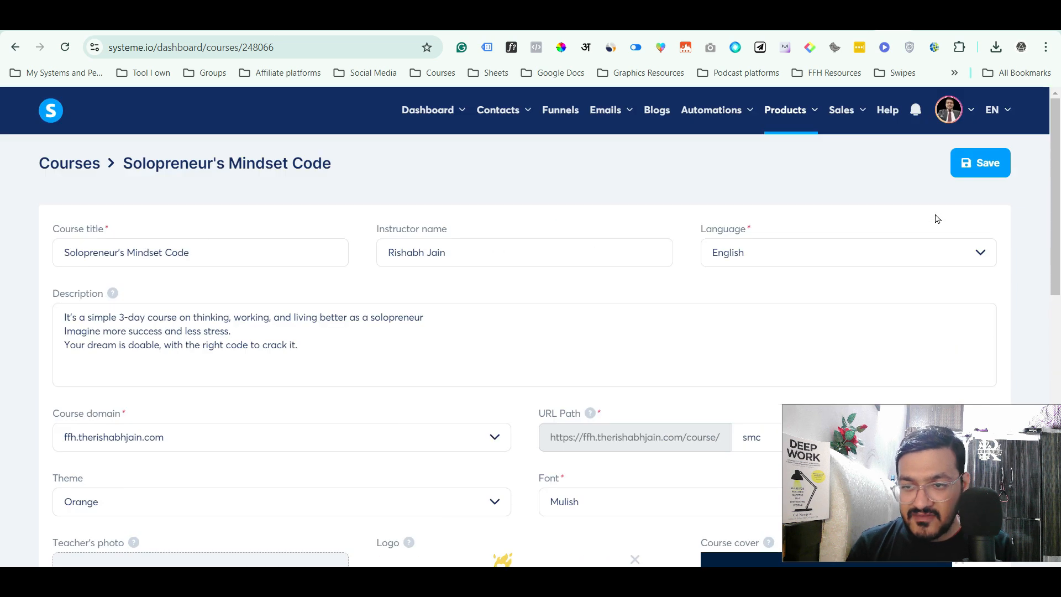
pyautogui.click(988, 164)
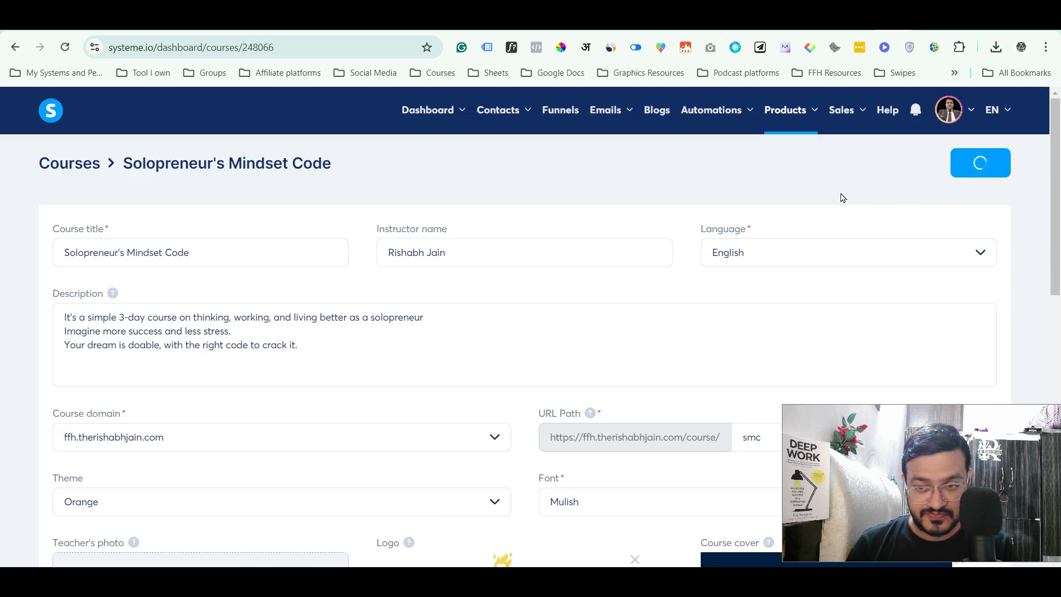
# - Review the funnels offered for the course's sales page, keeping Solopreneurs Mindset Code selected
pyautogui.scroll(-9, 682, 213)
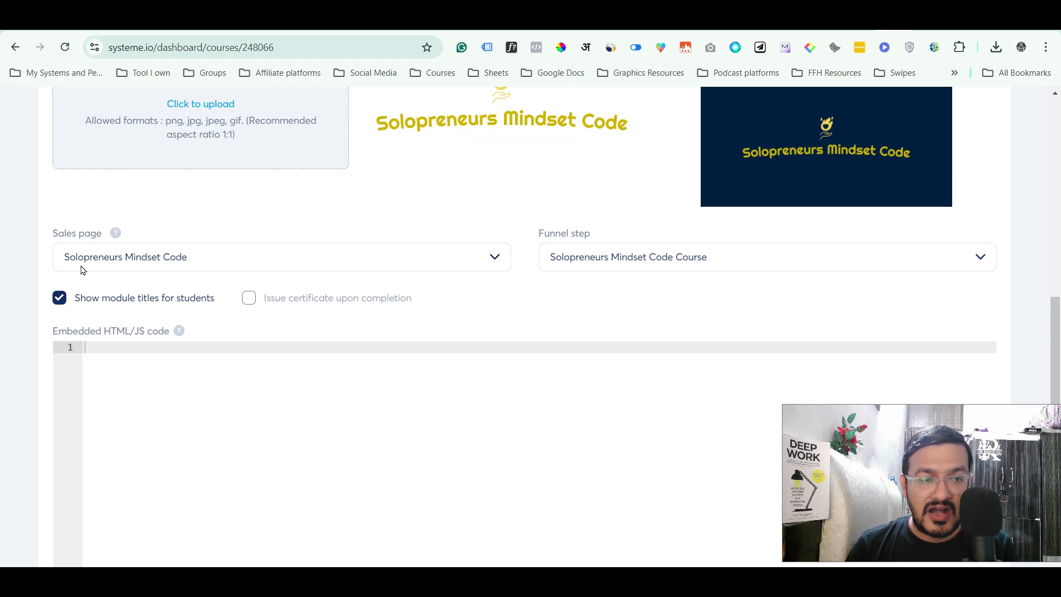
pyautogui.click(178, 259)
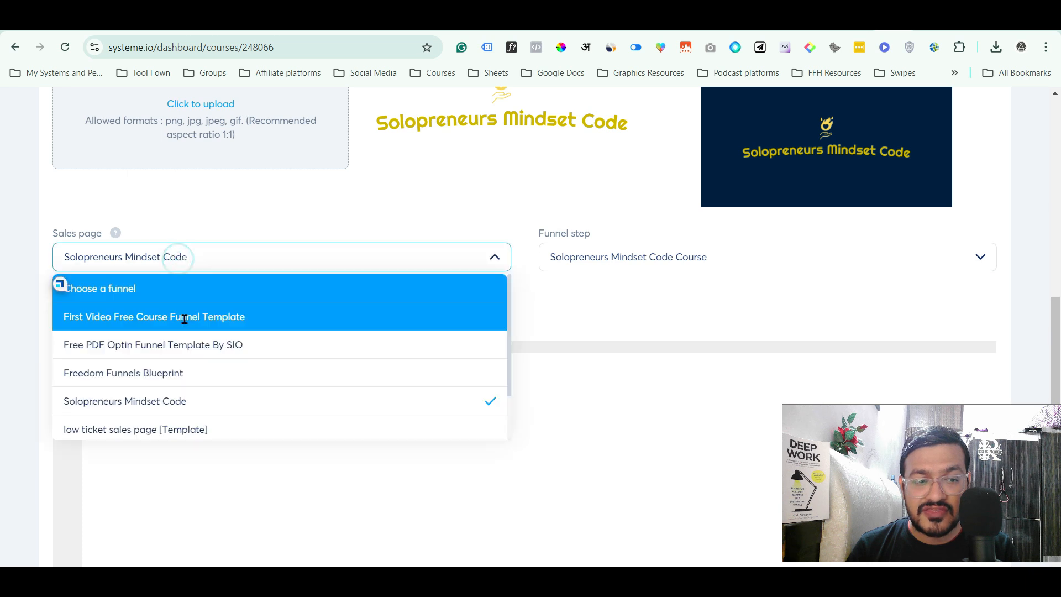
pyautogui.click(232, 222)
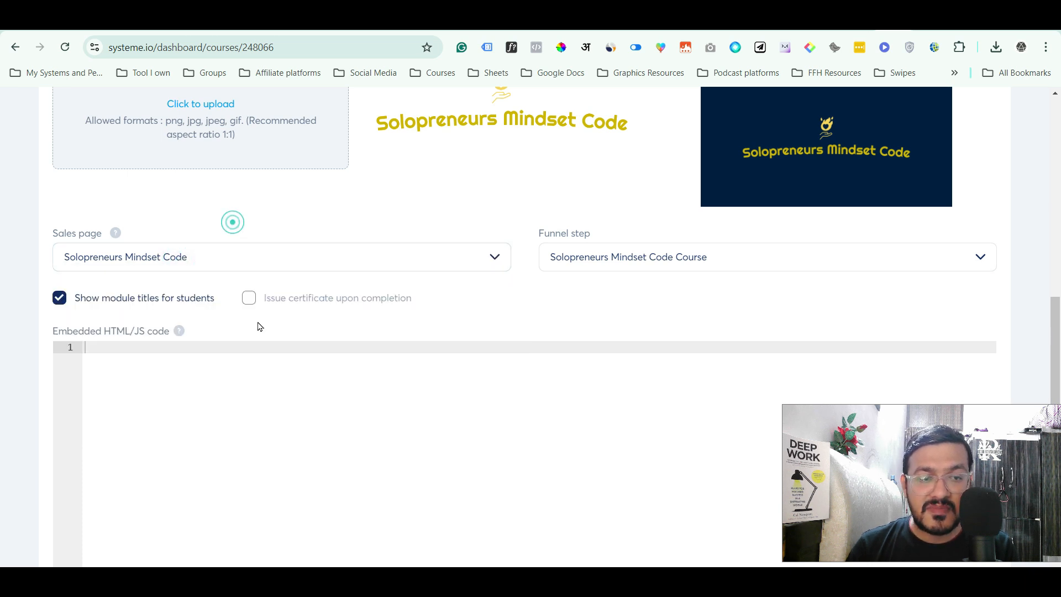
pyautogui.scroll(10, 259, 327)
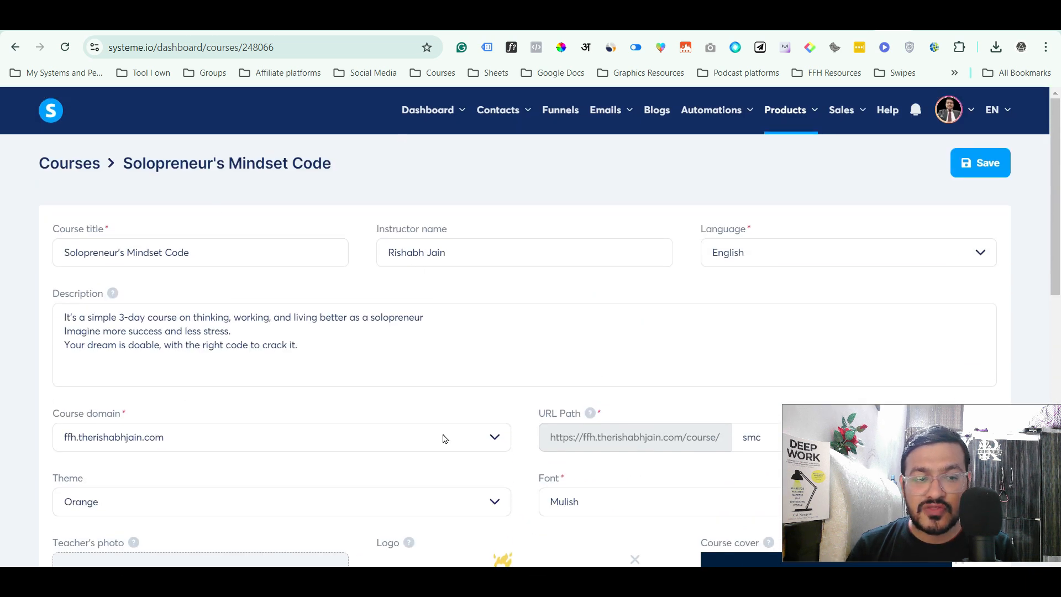
# - Copy the course link and load it in a new incognito window
pyautogui.scroll(-2, 838, 322)
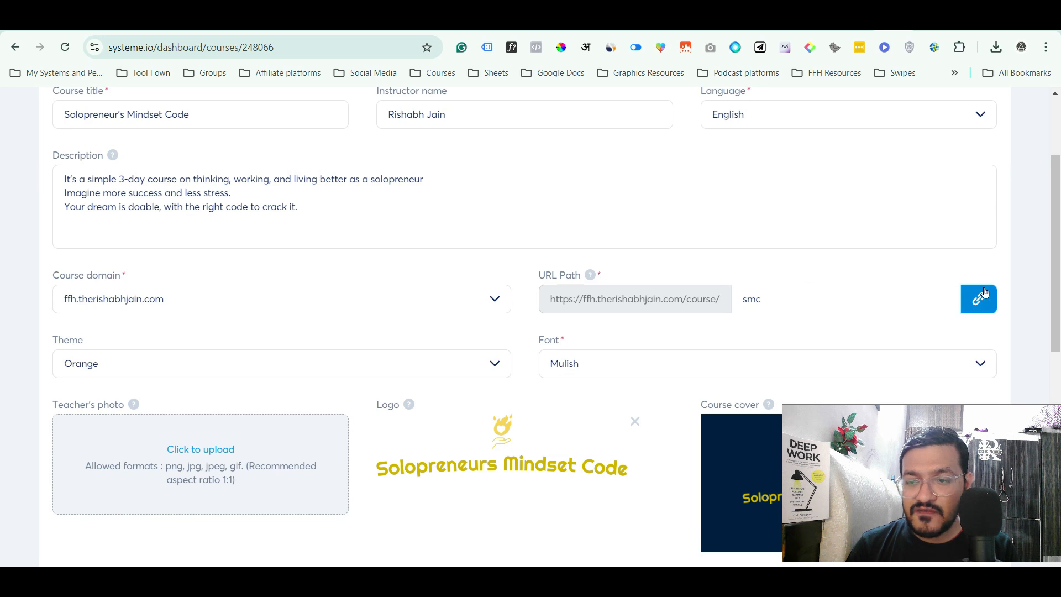
pyautogui.click(979, 305)
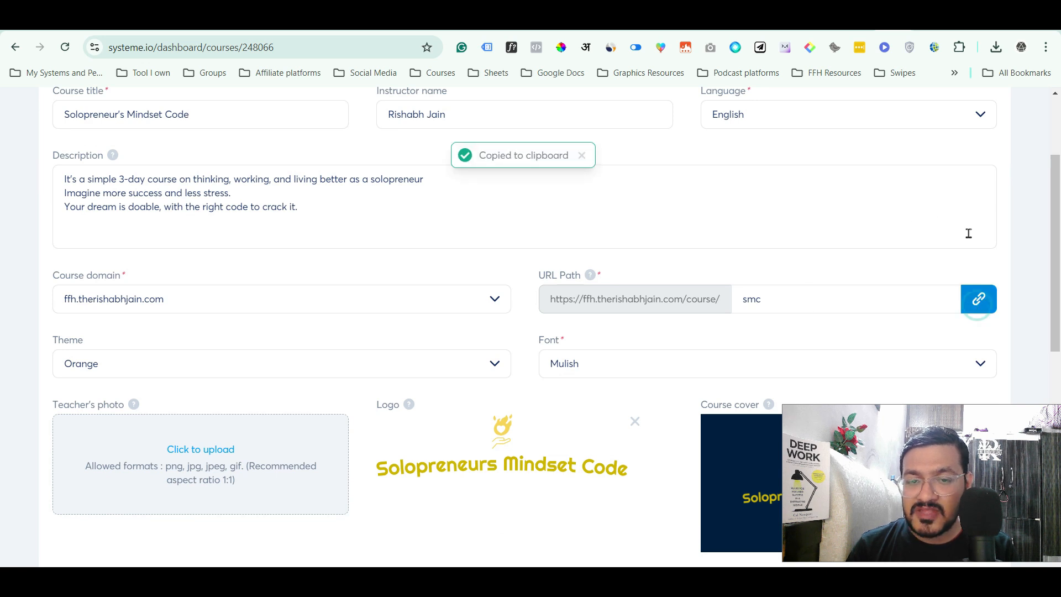
pyautogui.click(1046, 48)
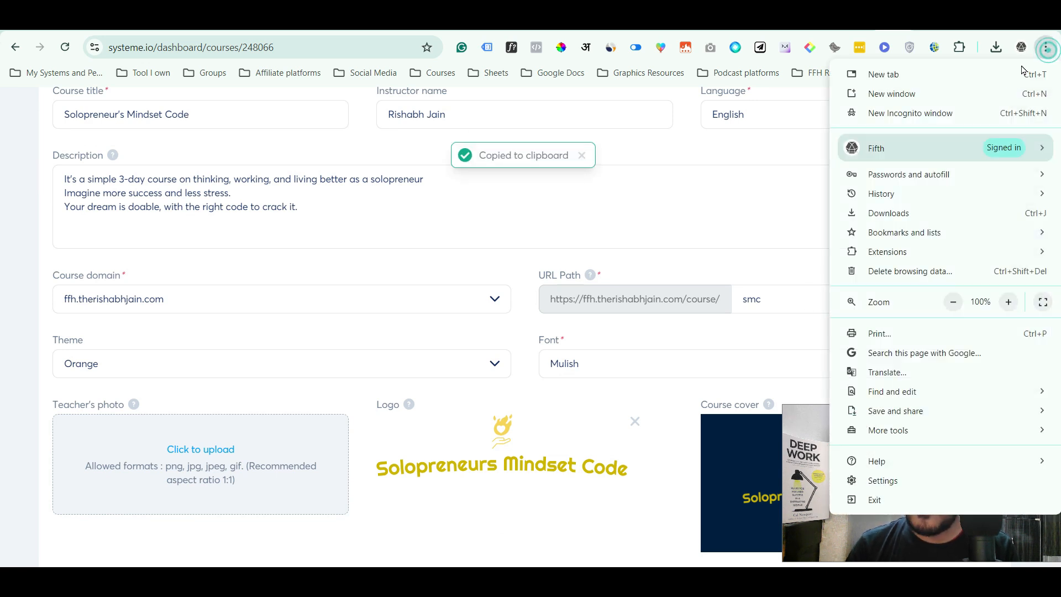
pyautogui.click(972, 111)
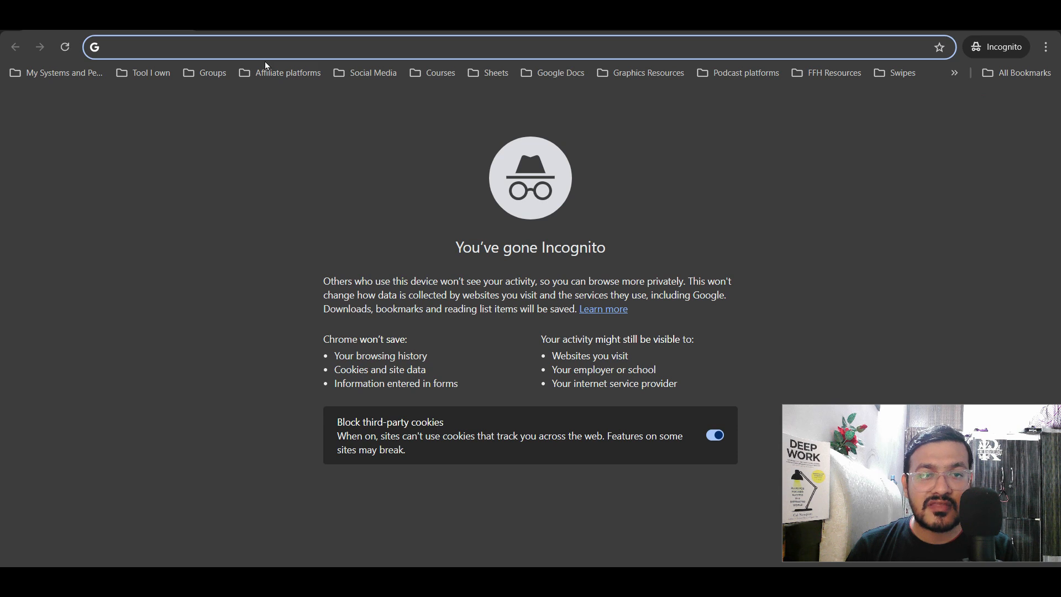
pyautogui.hotkey('ctrl', 'v')
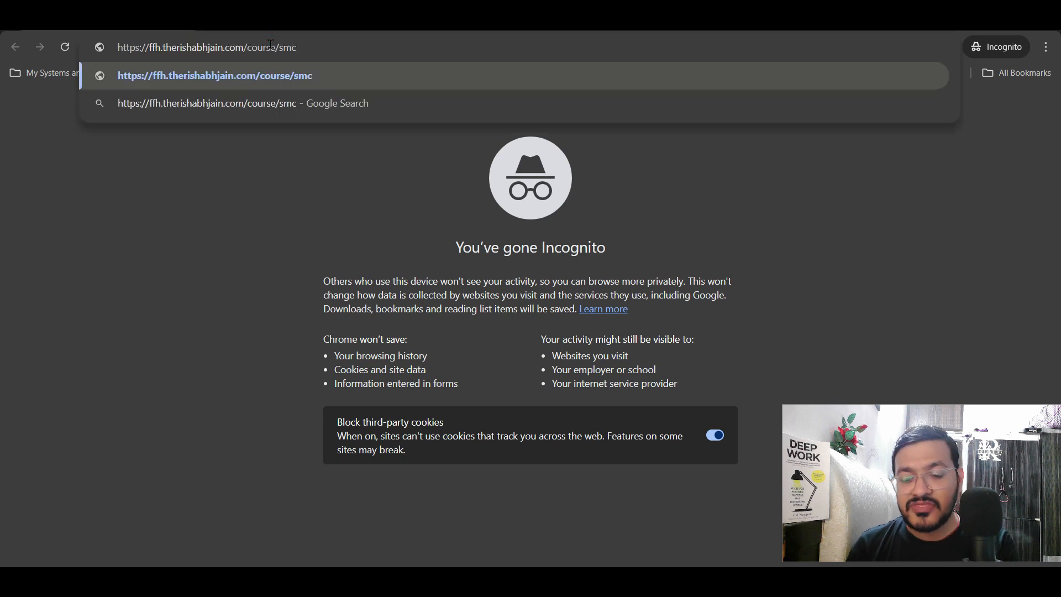
pyautogui.press('Return')
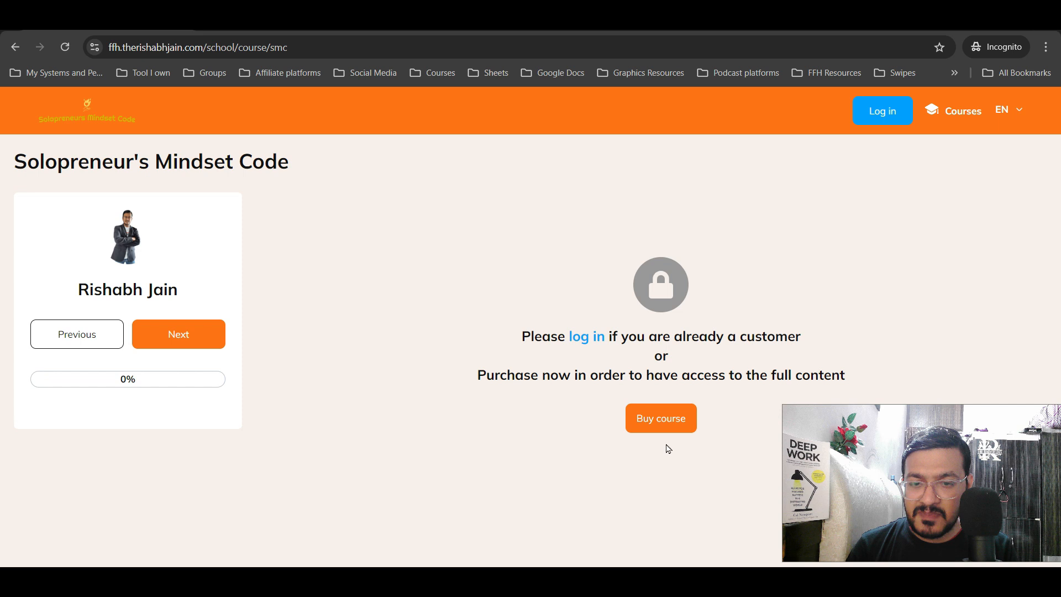
# - Follow the course page's purchase link and look through the sales page it leads to
pyautogui.click(648, 423)
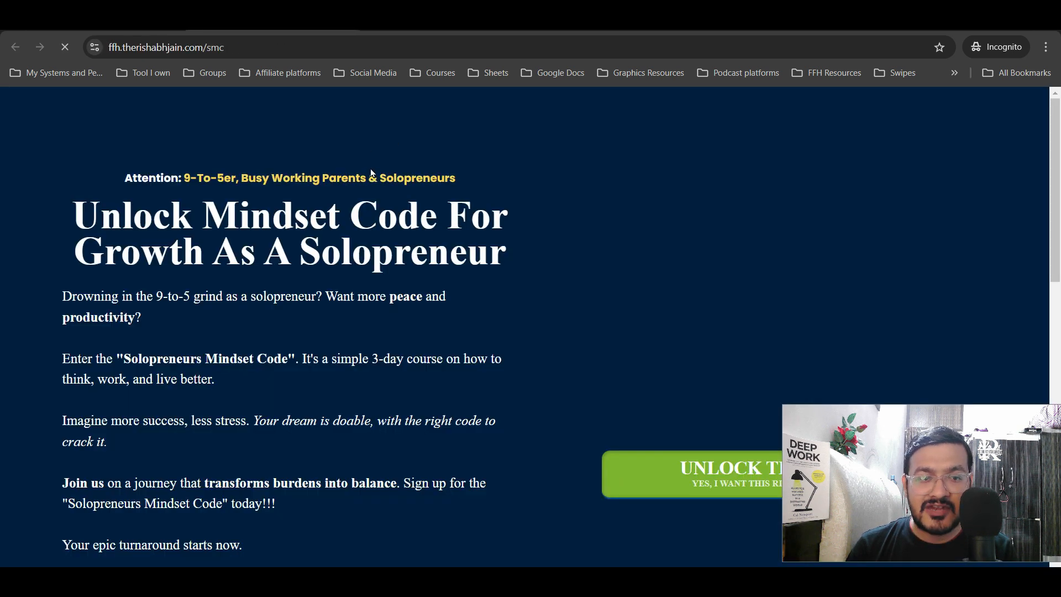
pyautogui.scroll(-10, 428, 297)
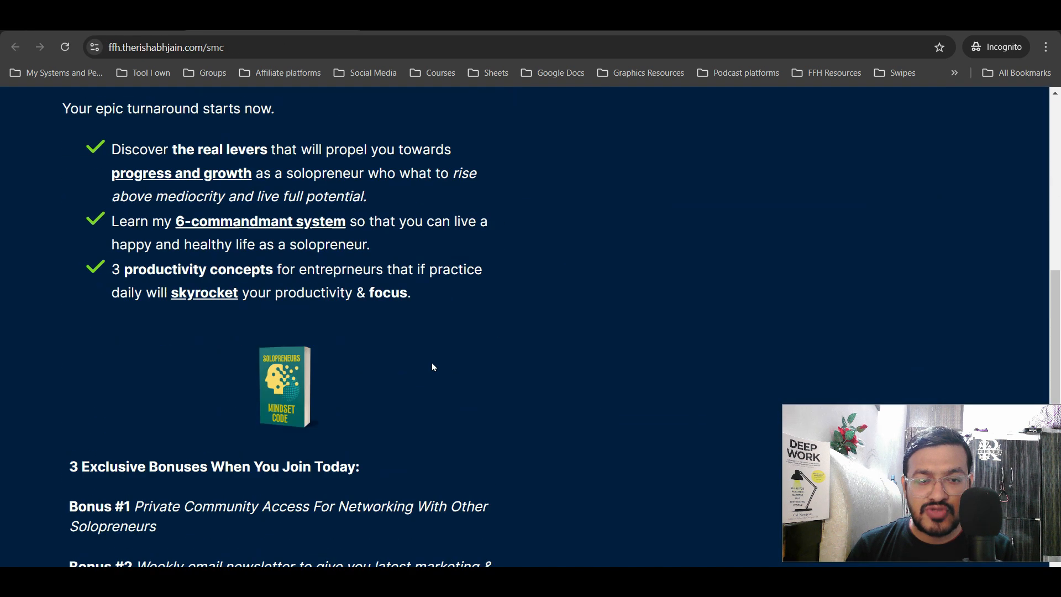
pyautogui.scroll(15, 433, 410)
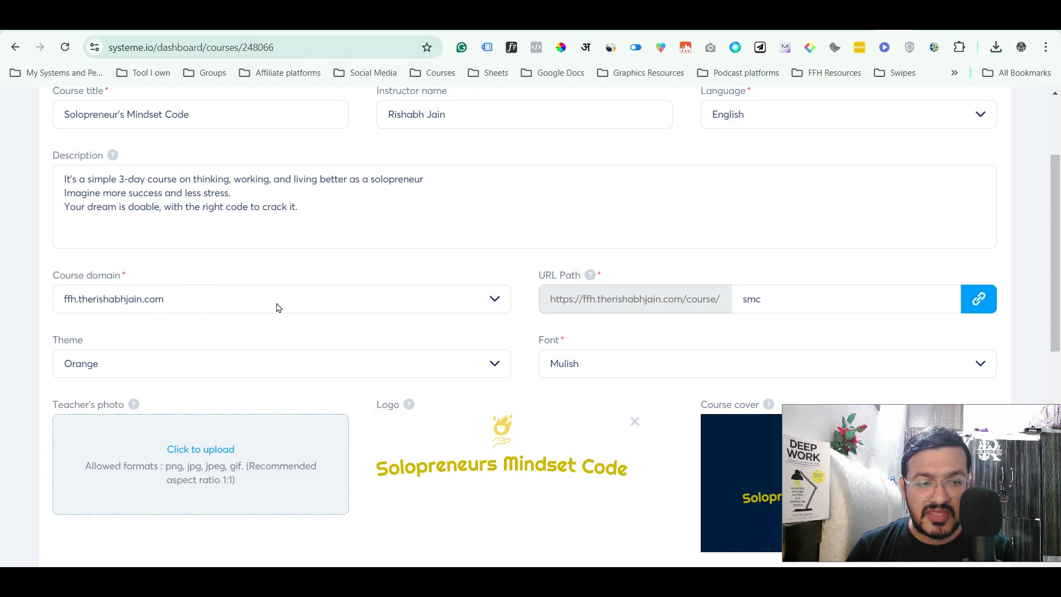
pyautogui.scroll(-5, 280, 306)
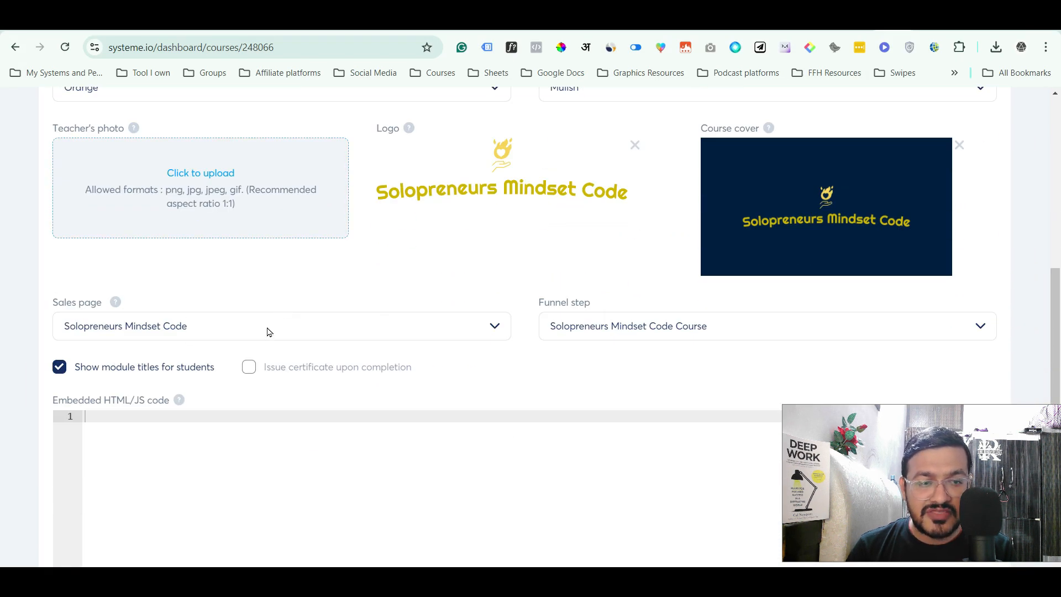
pyautogui.scroll(8, 474, 332)
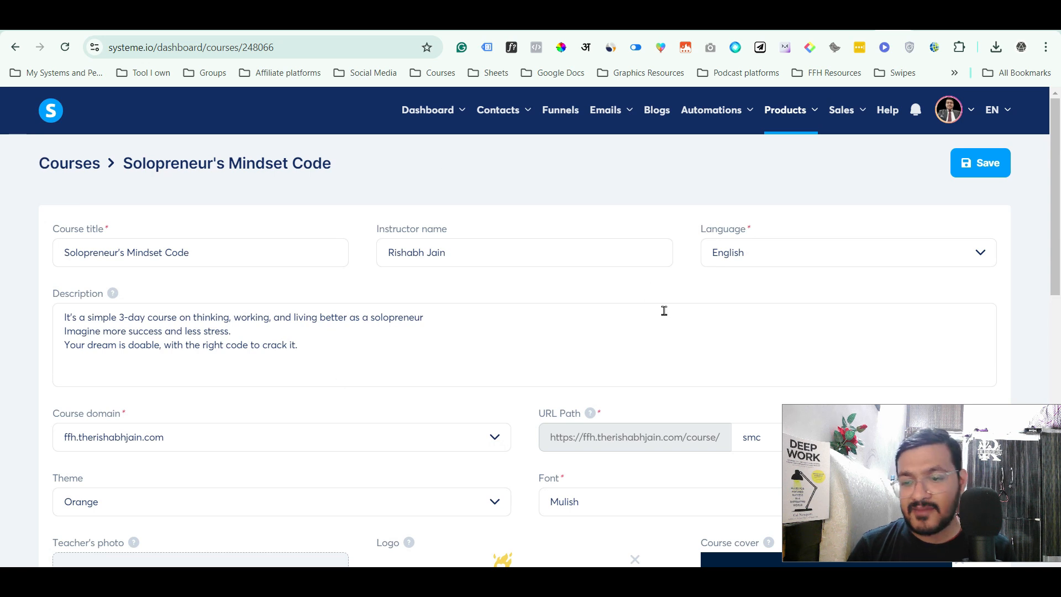